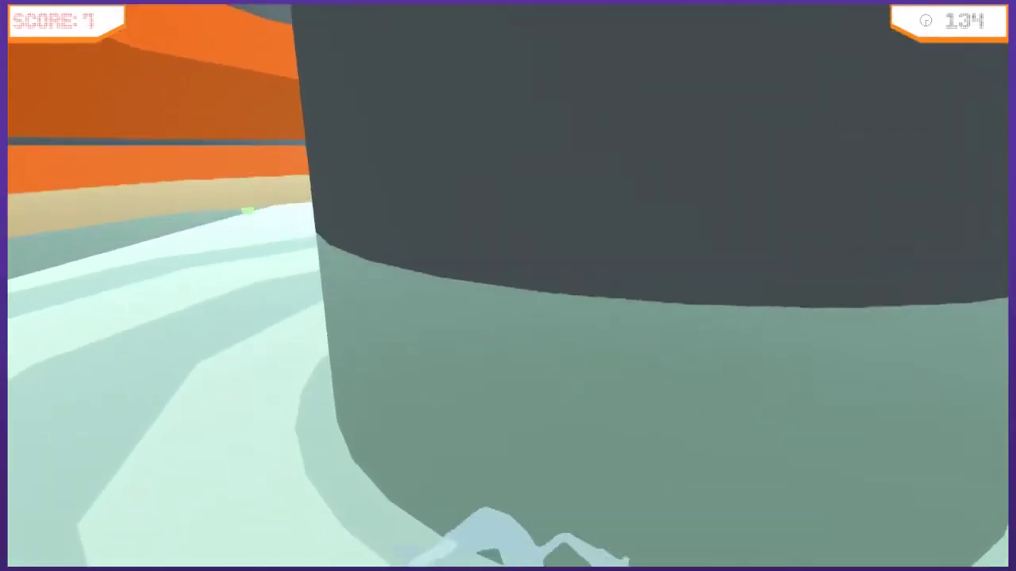
key("y")
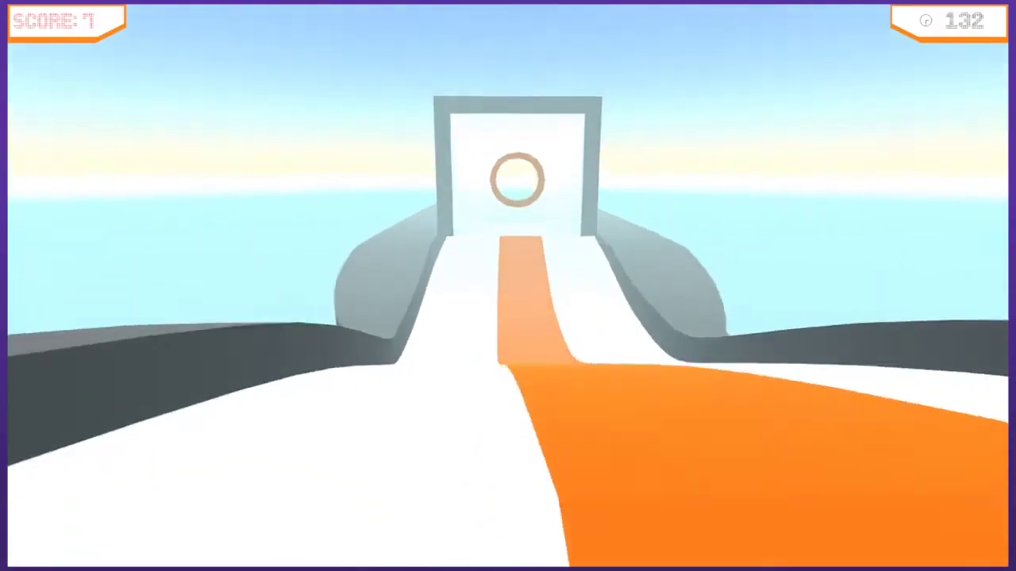